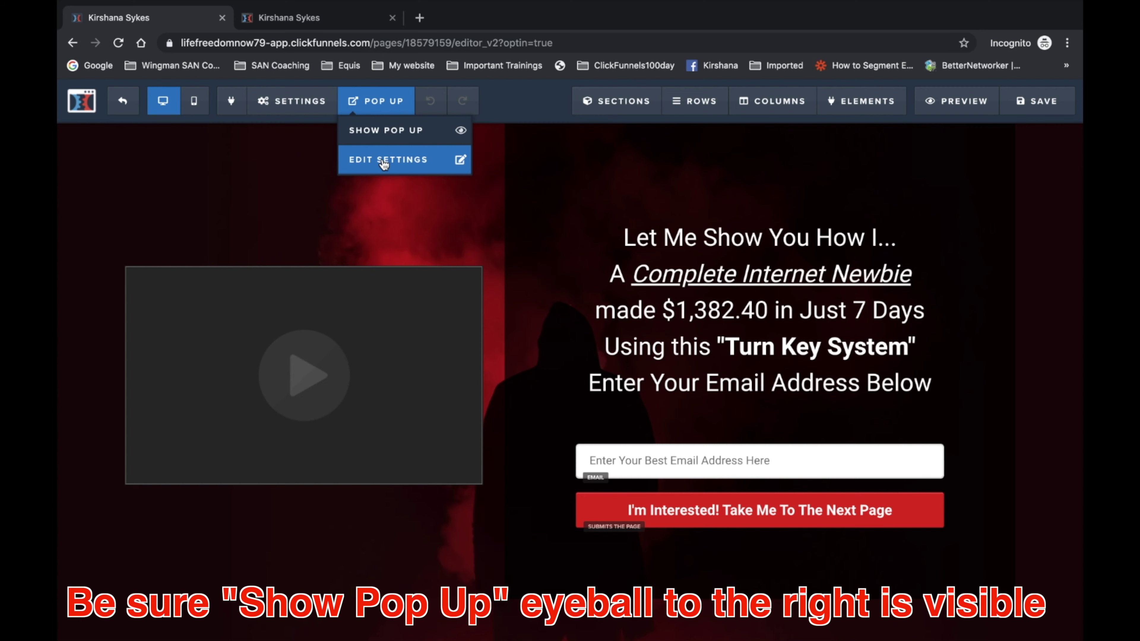
# Open the pop-up for editing and replace its headline with "WAIT!!!!! Don't Miss Out On The Opportunity of A Lifetime. Just".
pyautogui.click(383, 164)
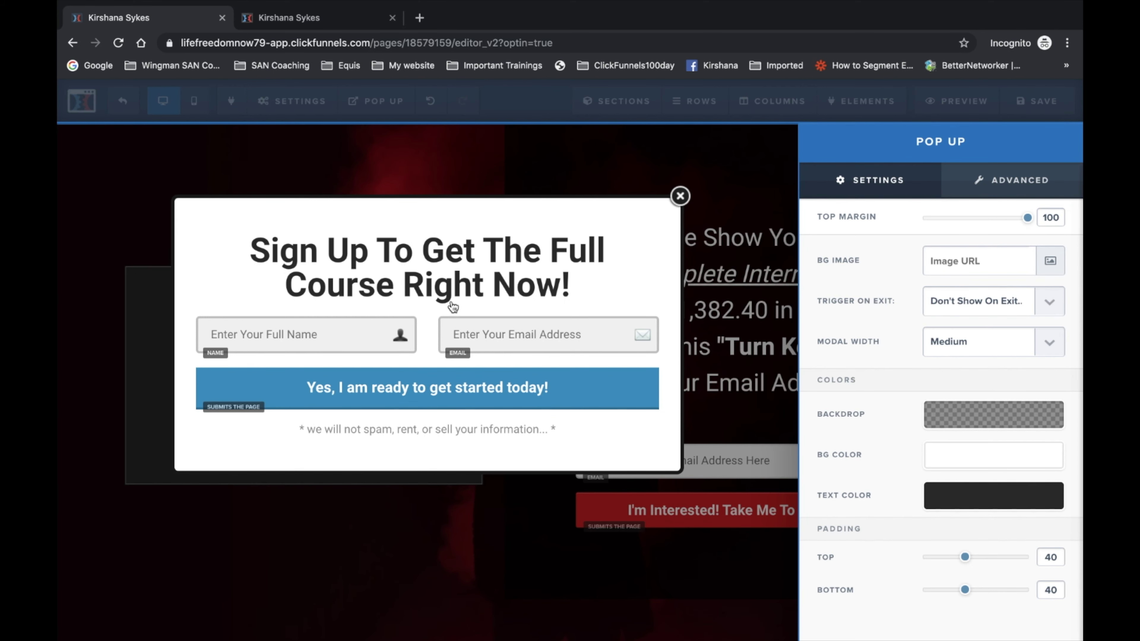
pyautogui.click(581, 263)
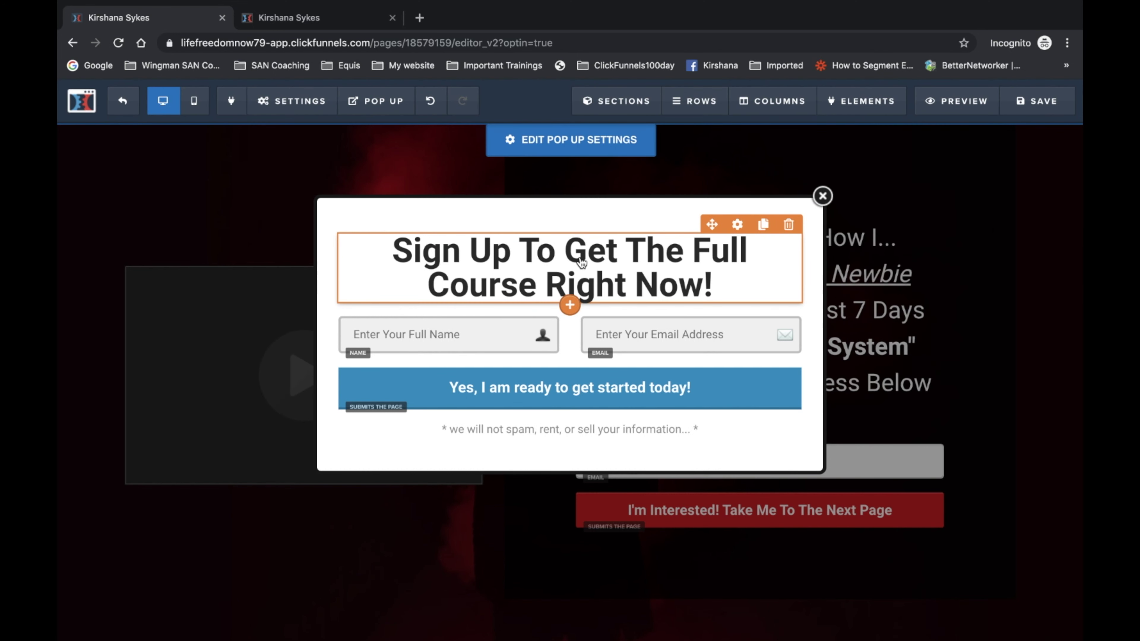
pyautogui.click(587, 260)
pyautogui.hotkey('ctrl', 'a')
pyautogui.press('BackSpace')
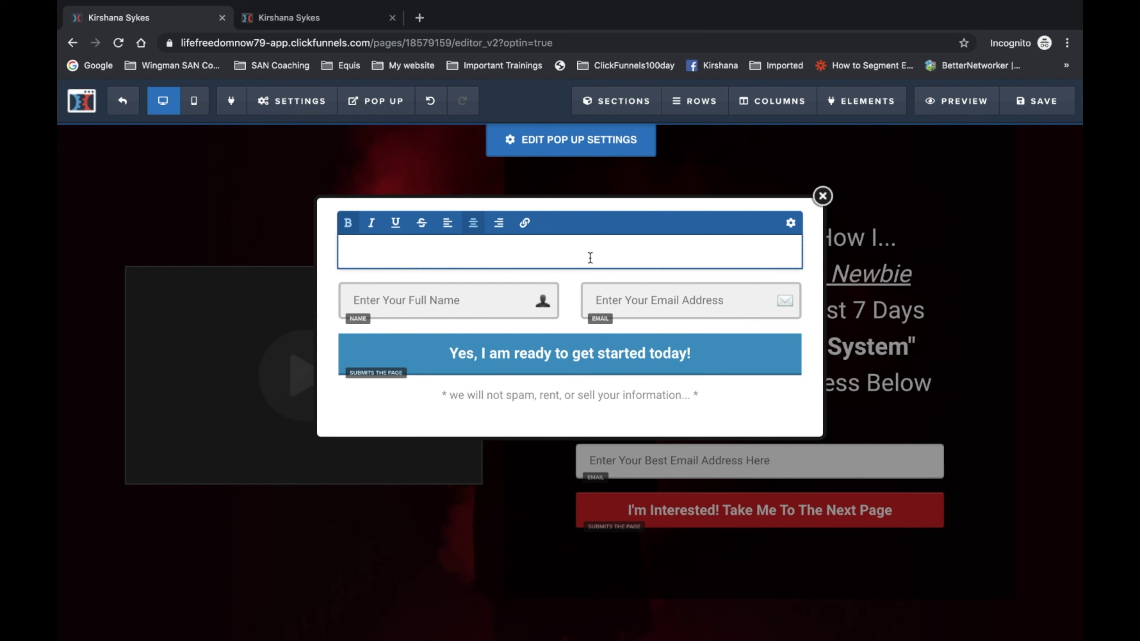
pyautogui.write('WAIT!!!!!')
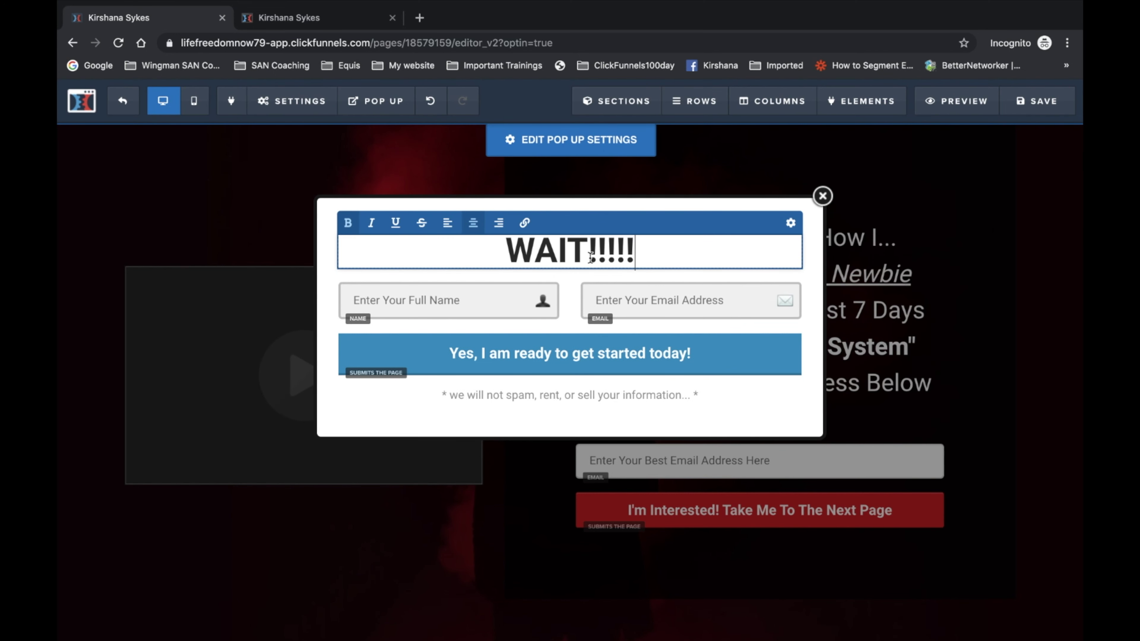
pyautogui.write("  Don't Miss Out")
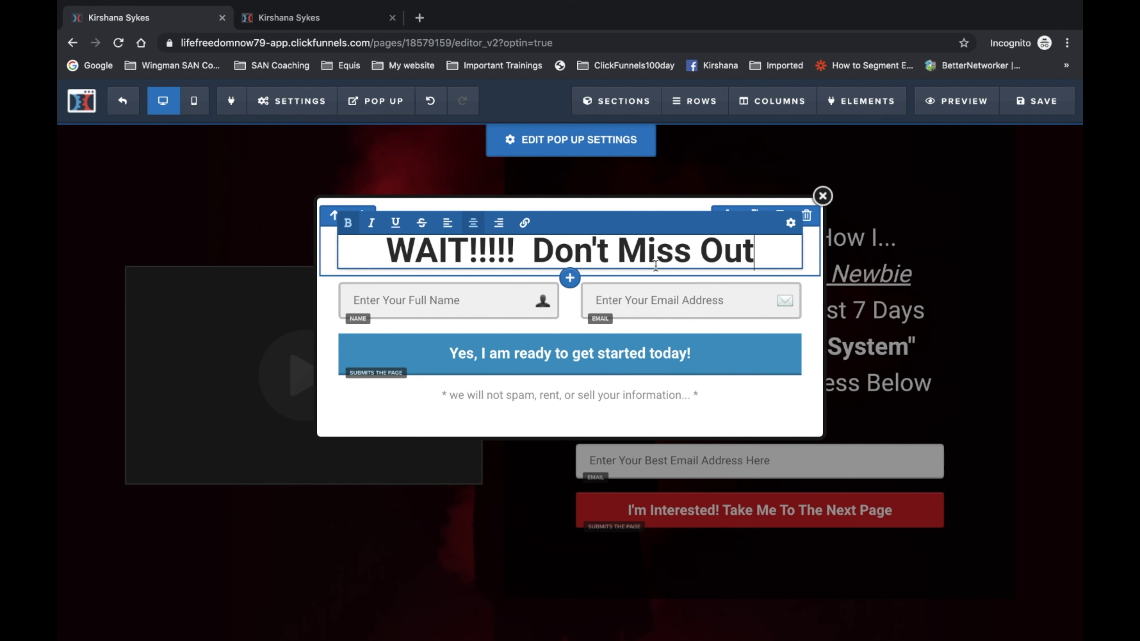
pyautogui.write(' On The')
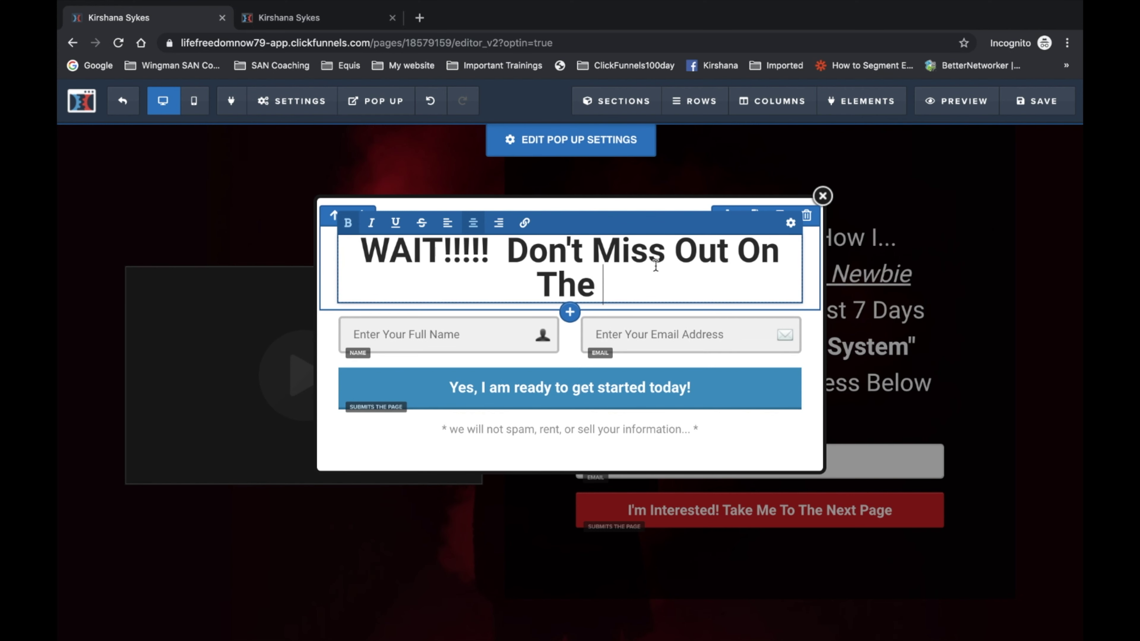
pyautogui.write(' Opportunity')
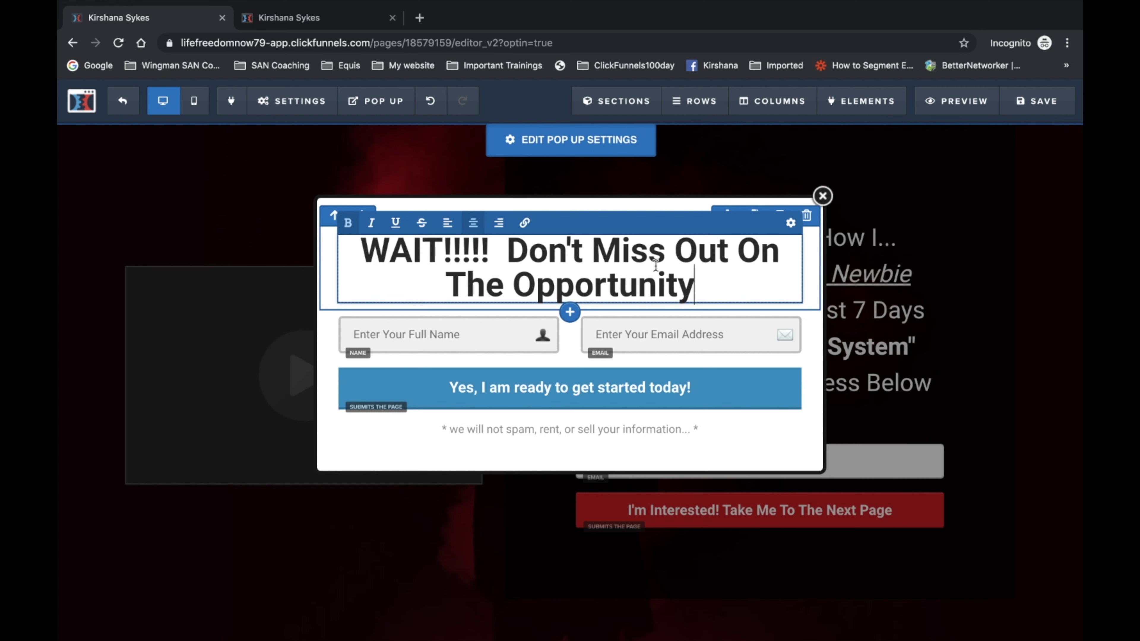
pyautogui.write(' of A Li')
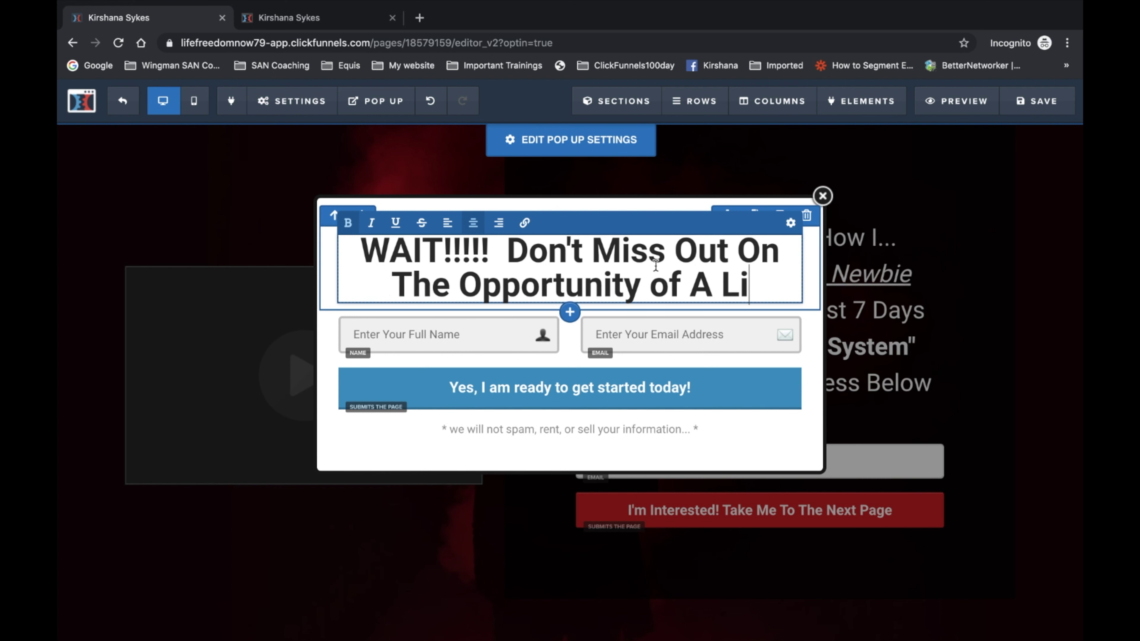
pyautogui.write('fetime.  Just enter')
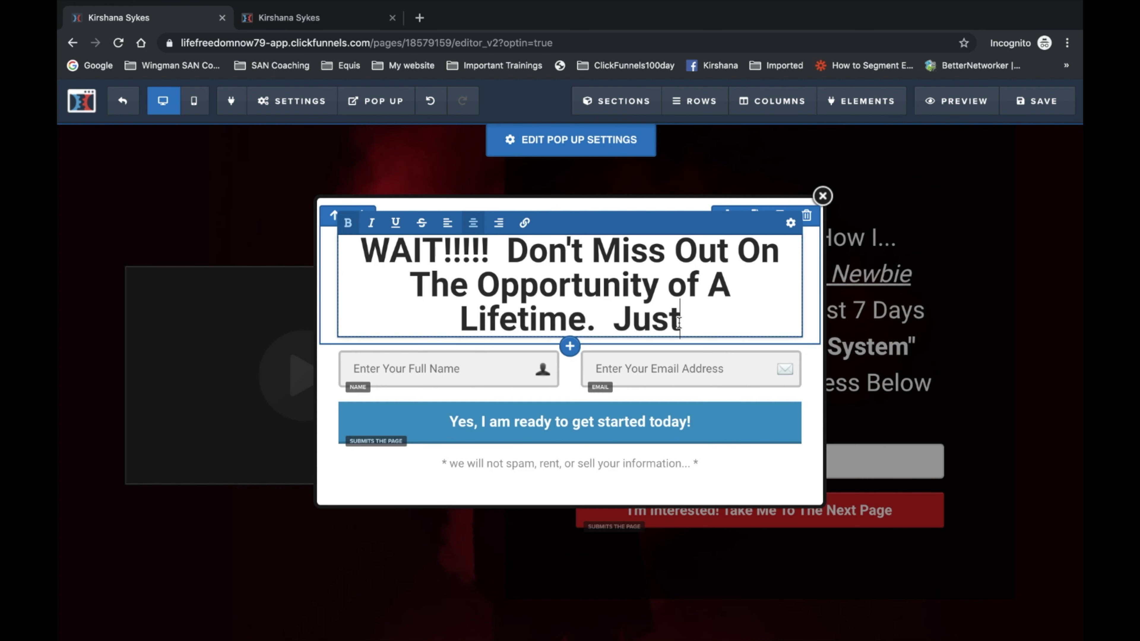
# Continue the pop-up headline after "Just" with "Enter Your Info Below and See How It Can Work For You...".
pyautogui.press('BackSpace')
pyautogui.press('BackSpace')
pyautogui.press('BackSpace')
pyautogui.press('BackSpace')
pyautogui.press('BackSpace')
pyautogui.press('BackSpace')
pyautogui.write('Enter Your In')
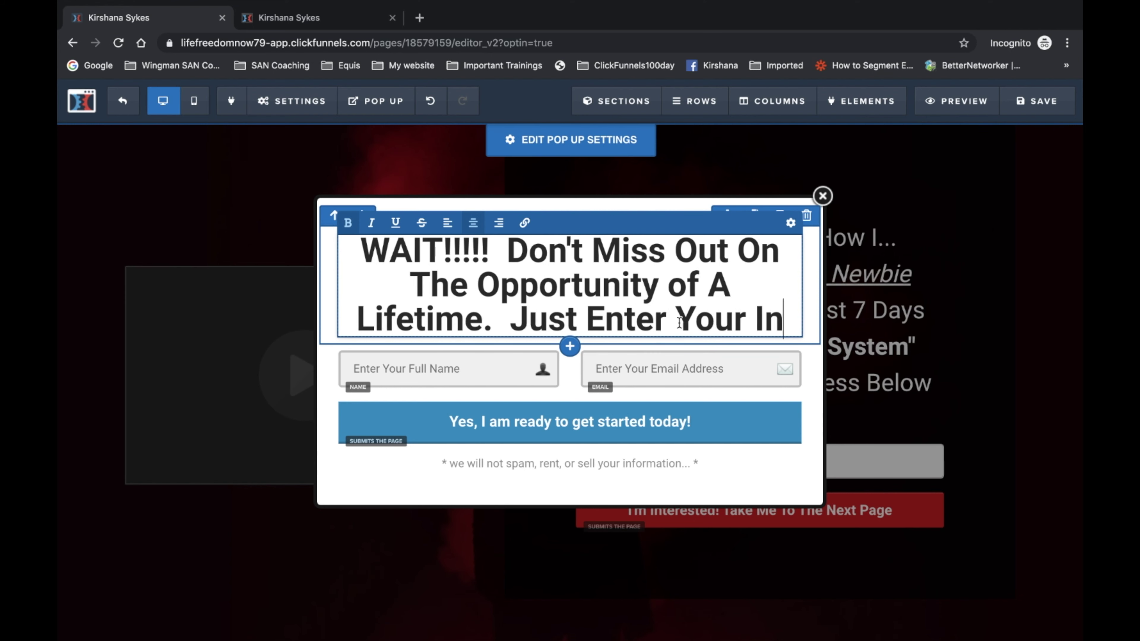
pyautogui.write('fo Below and See How It can')
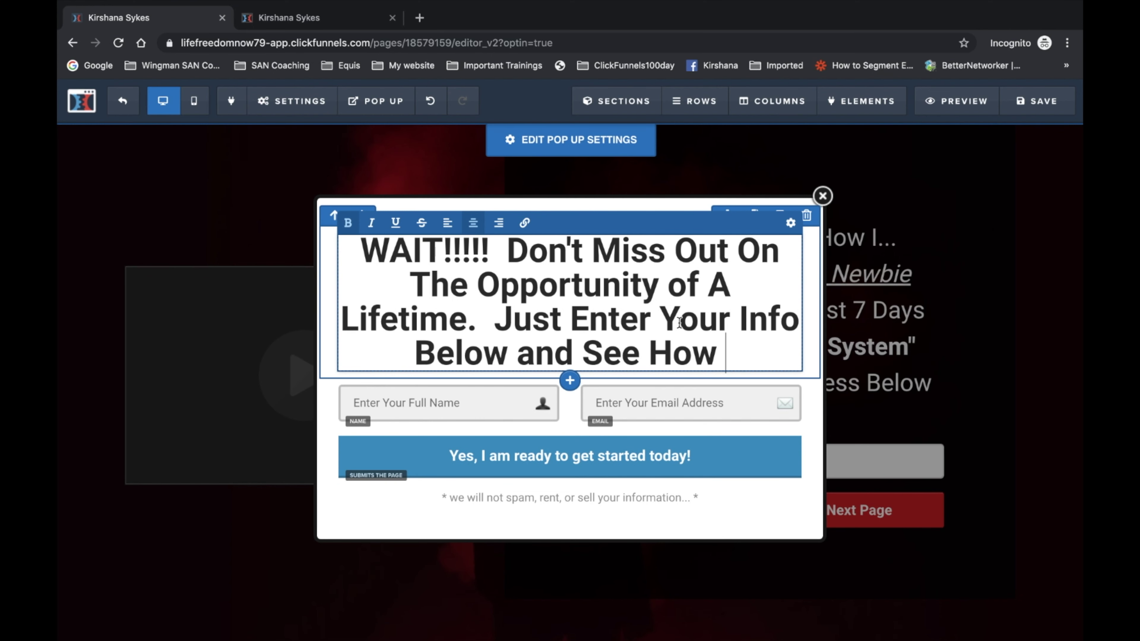
pyautogui.press('BackSpace')
pyautogui.press('BackSpace')
pyautogui.press('BackSpace')
pyautogui.write('Can Work ')
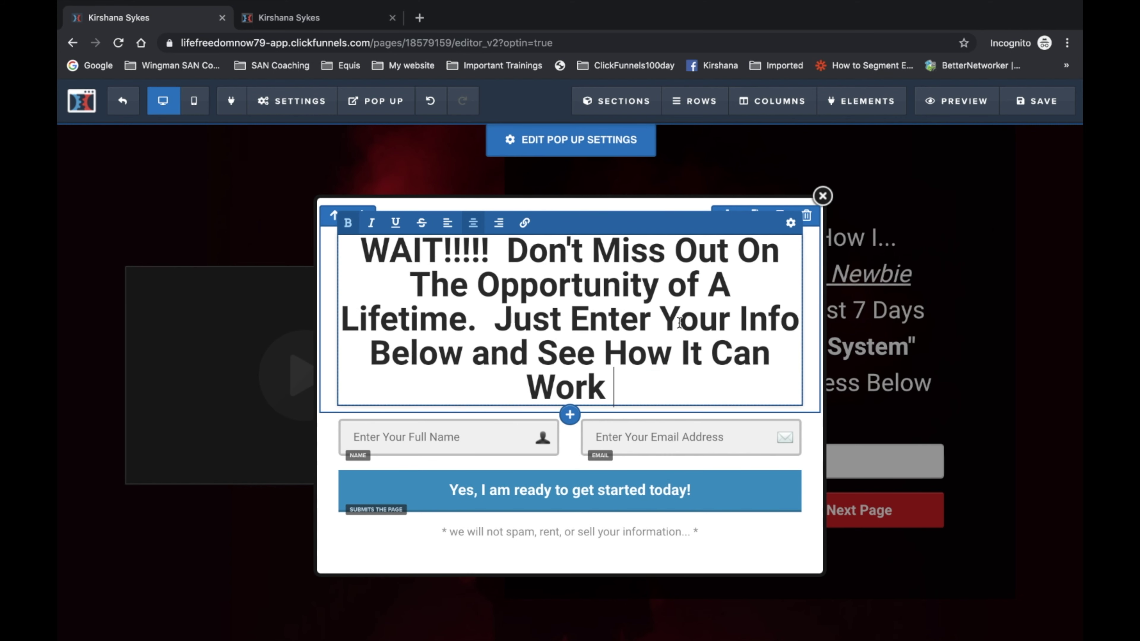
pyautogui.write('For You...')
pyautogui.press('Escape')
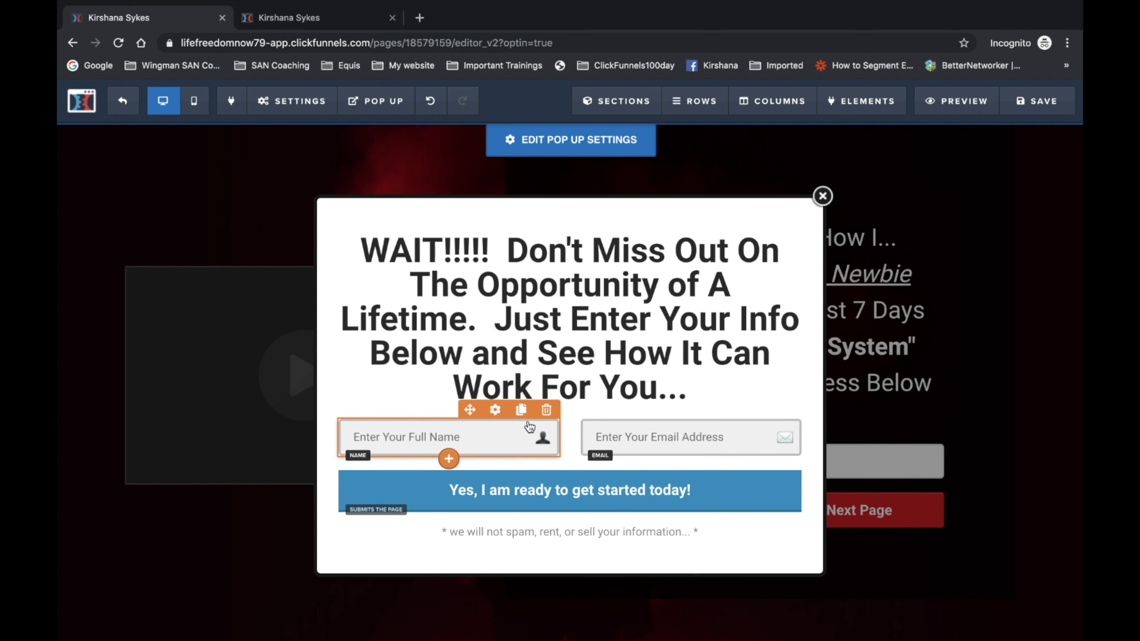
# Delete the full name input field from the pop-up form.
pyautogui.click(546, 409)
pyautogui.click(691, 123)
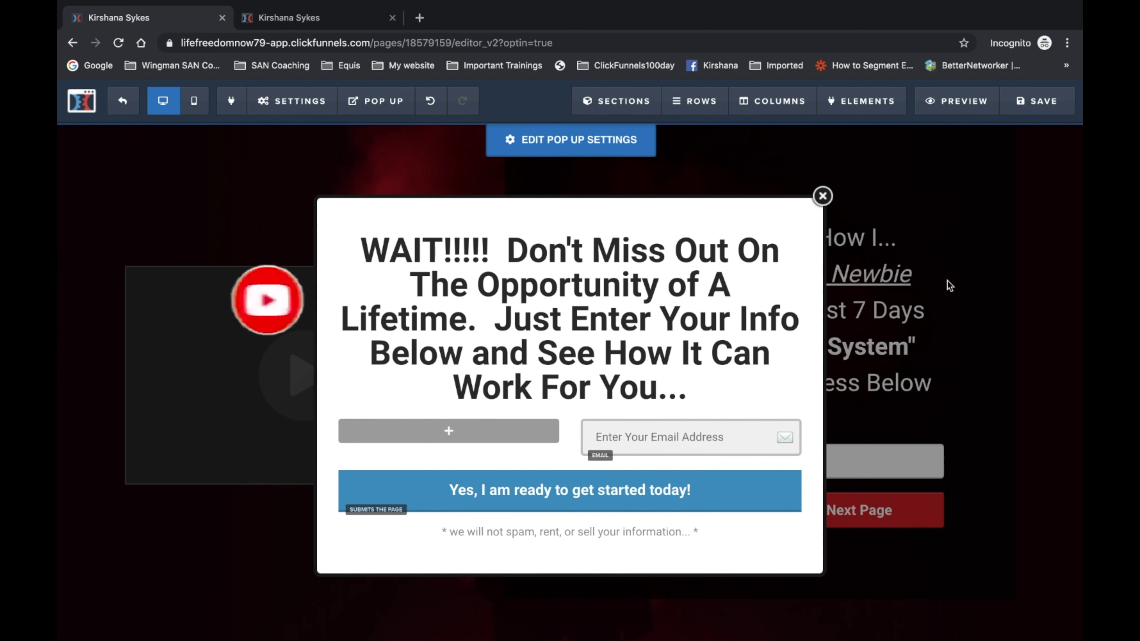
# Set the pop-up's exit trigger to "Show When User Tries To Exits" and save the page.
pyautogui.click(929, 300)
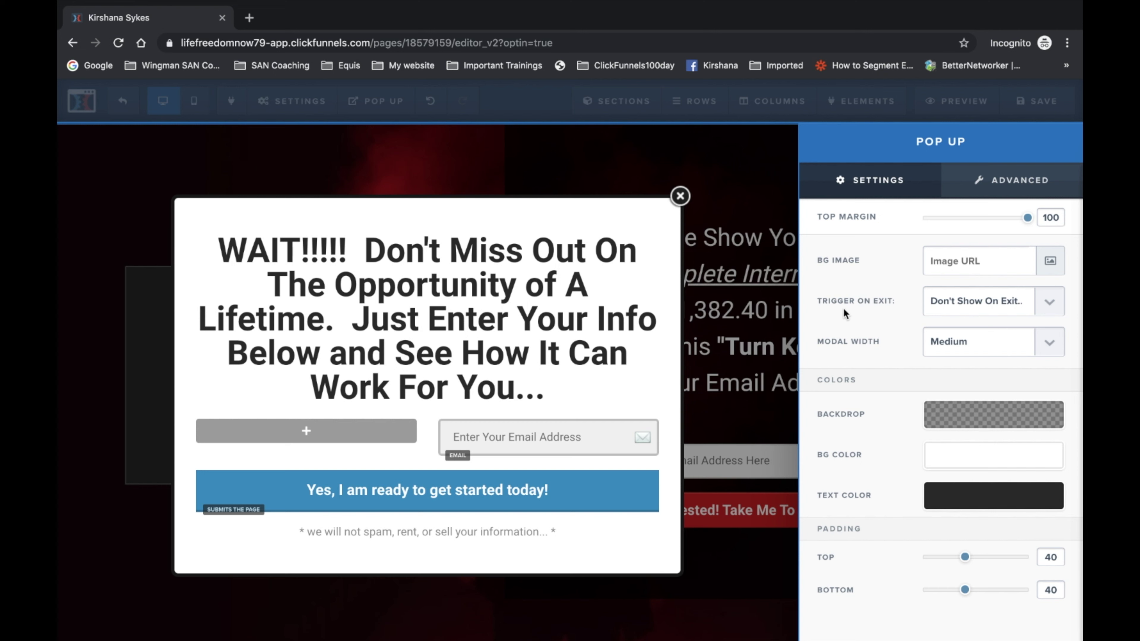
pyautogui.click(1050, 305)
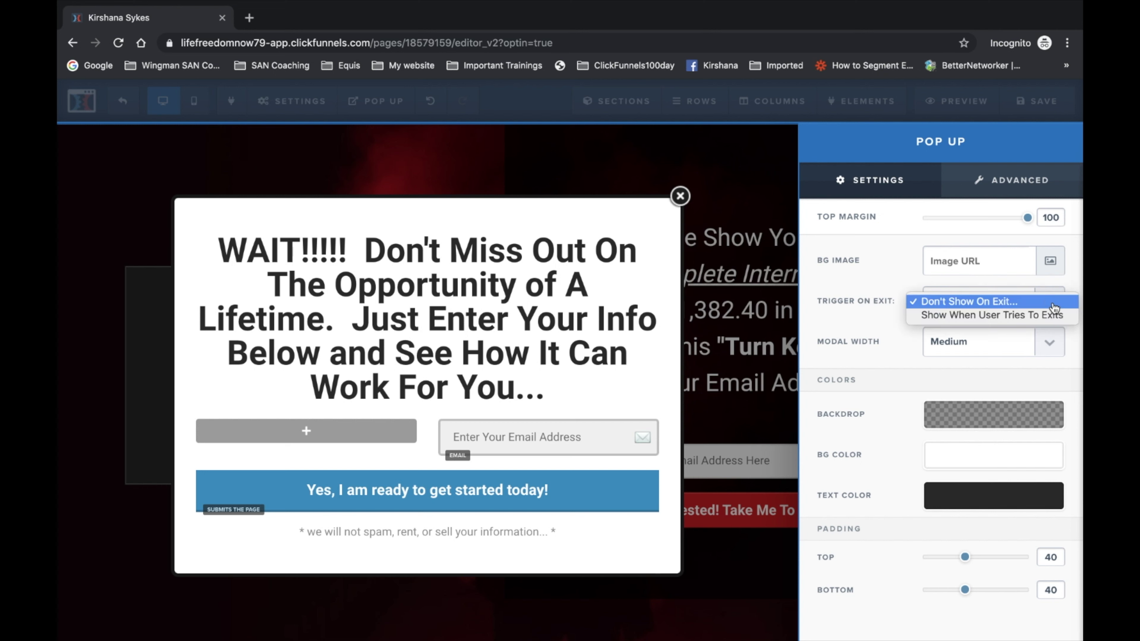
pyautogui.click(1034, 315)
pyautogui.click(749, 193)
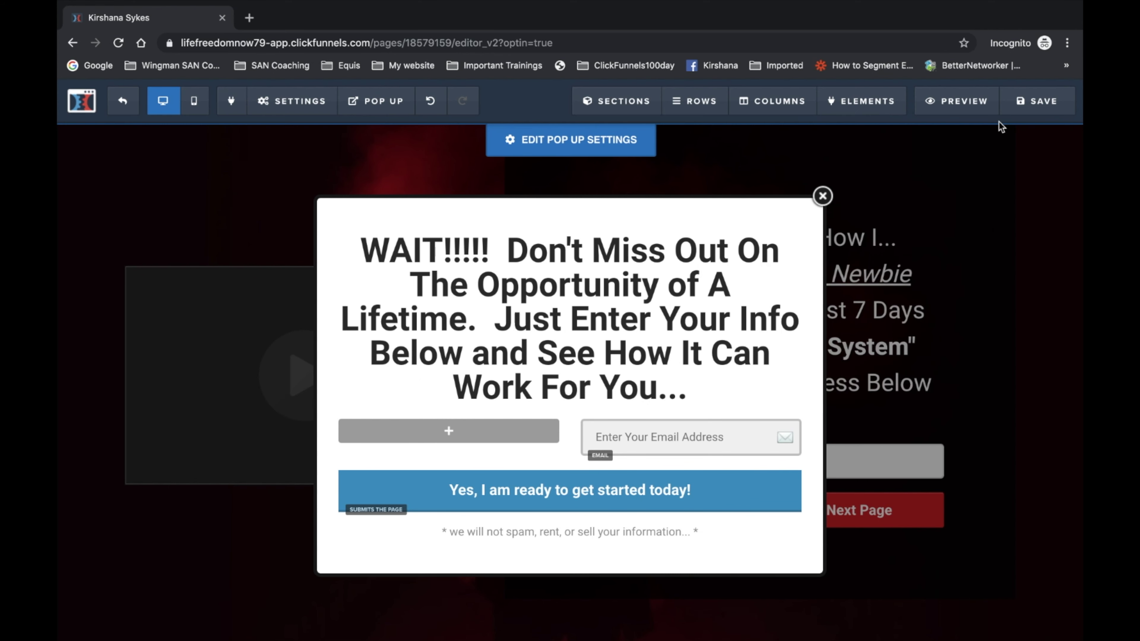
pyautogui.click(1035, 104)
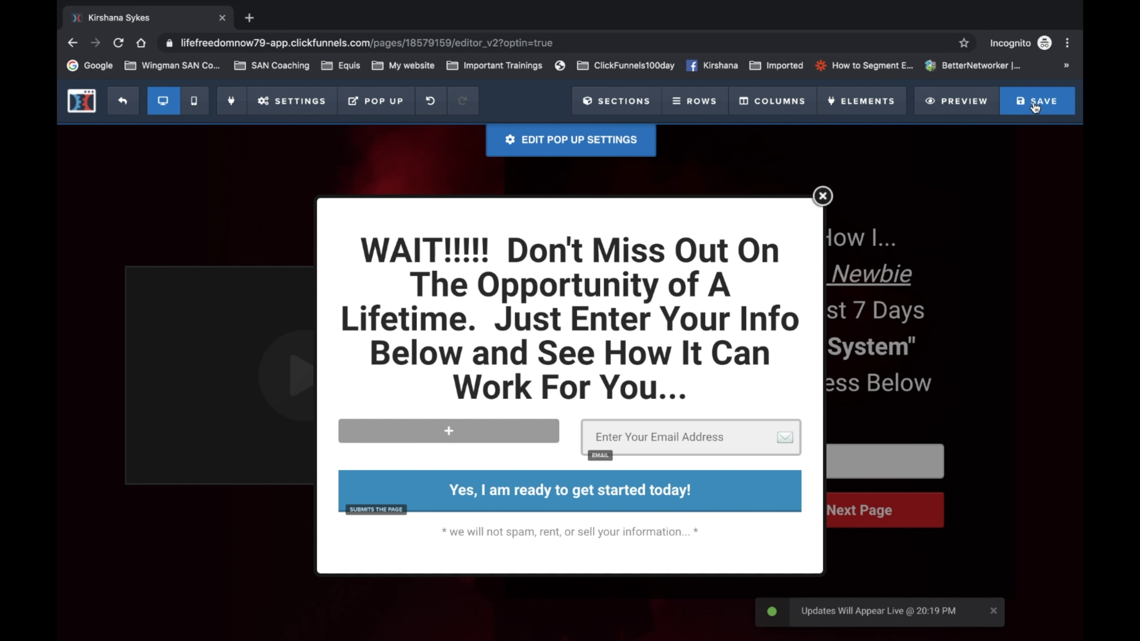
# Switch to the live hero-page and test the exit pop-up by making as if to leave the page.
pyautogui.press('super+grave')
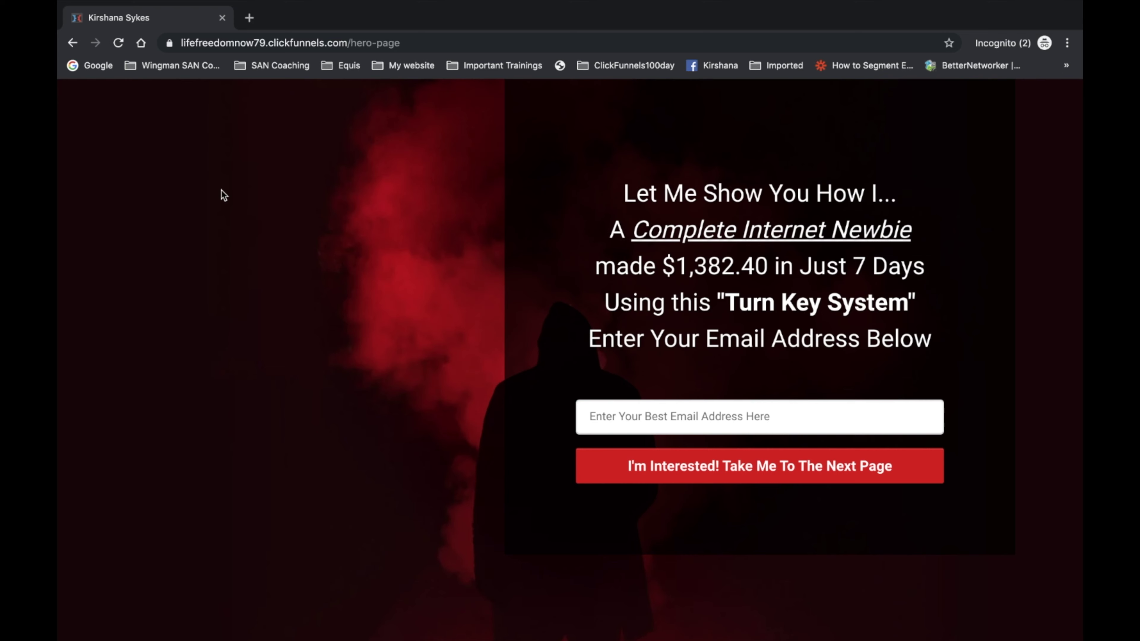
pyautogui.moveTo(216, 24)
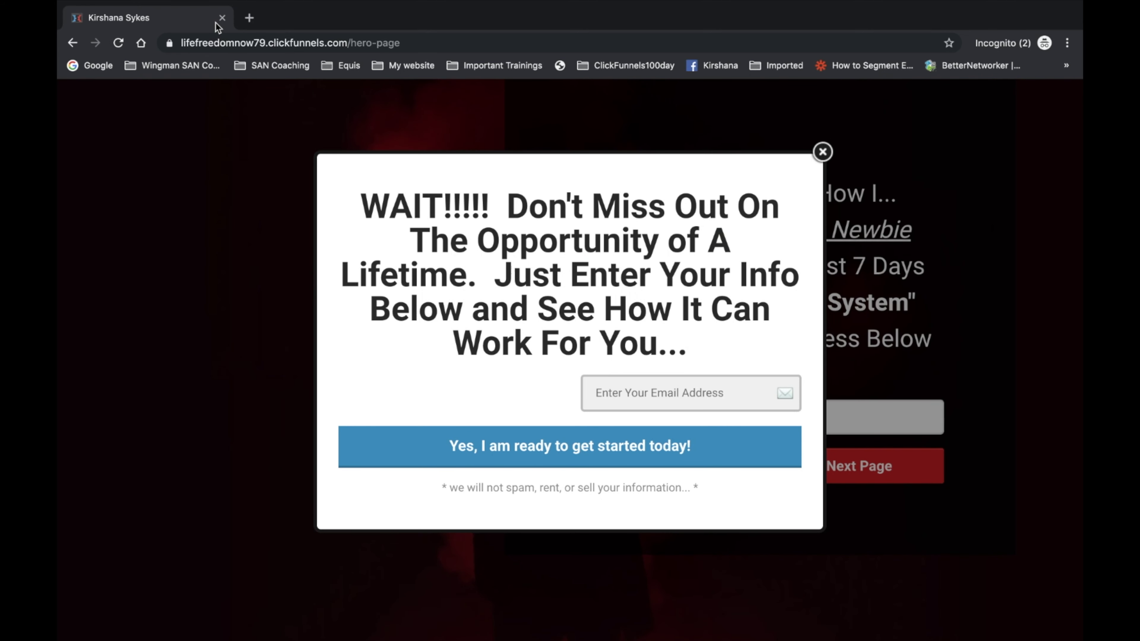